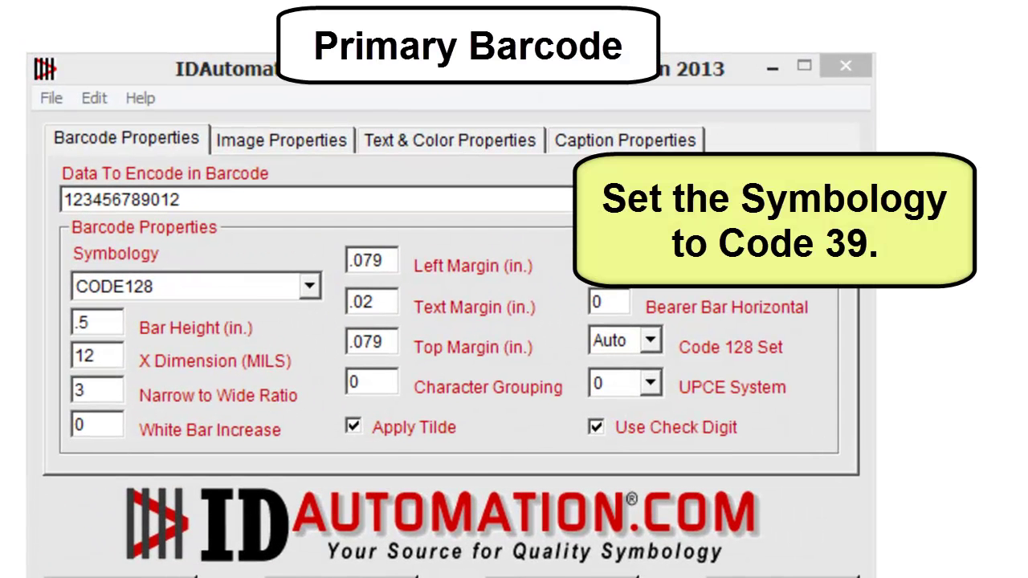
pyautogui.click(310, 286)
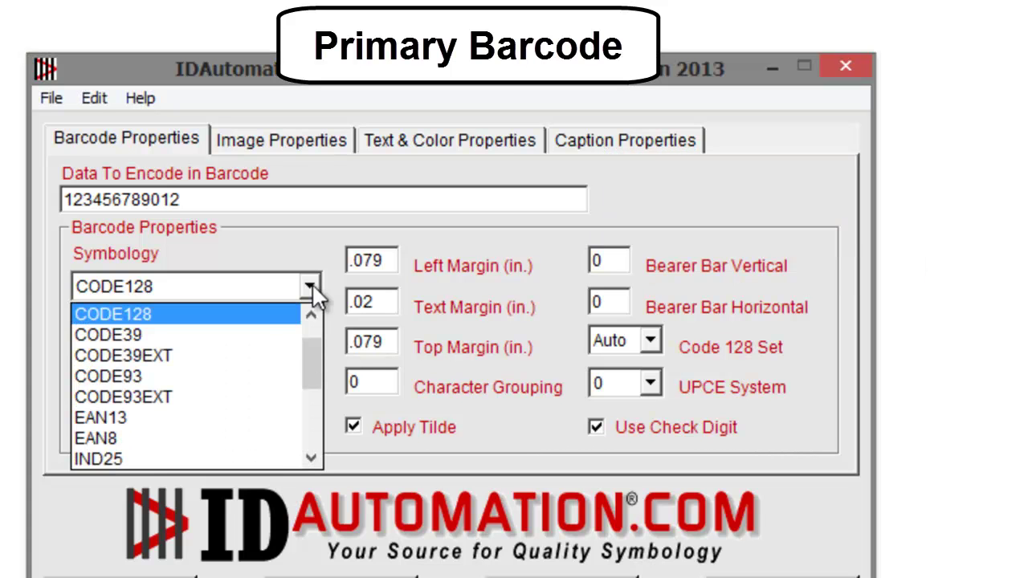
pyautogui.click(108, 339)
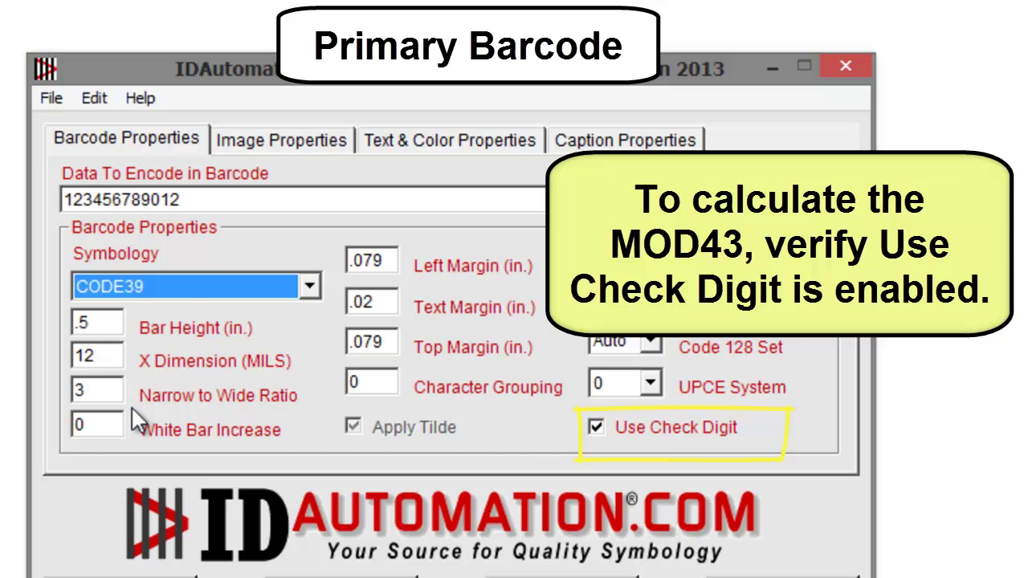
pyautogui.moveTo(204, 194); pyautogui.dragTo(46, 182)
pyautogui.press('Delete')
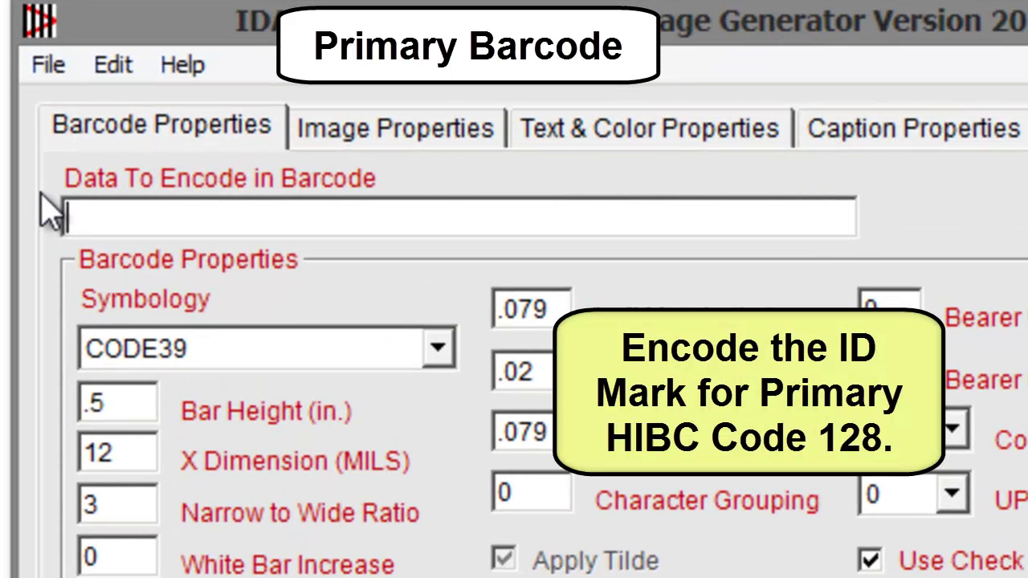
# Enter +B123120001 as the data to encode
pyautogui.write('+')
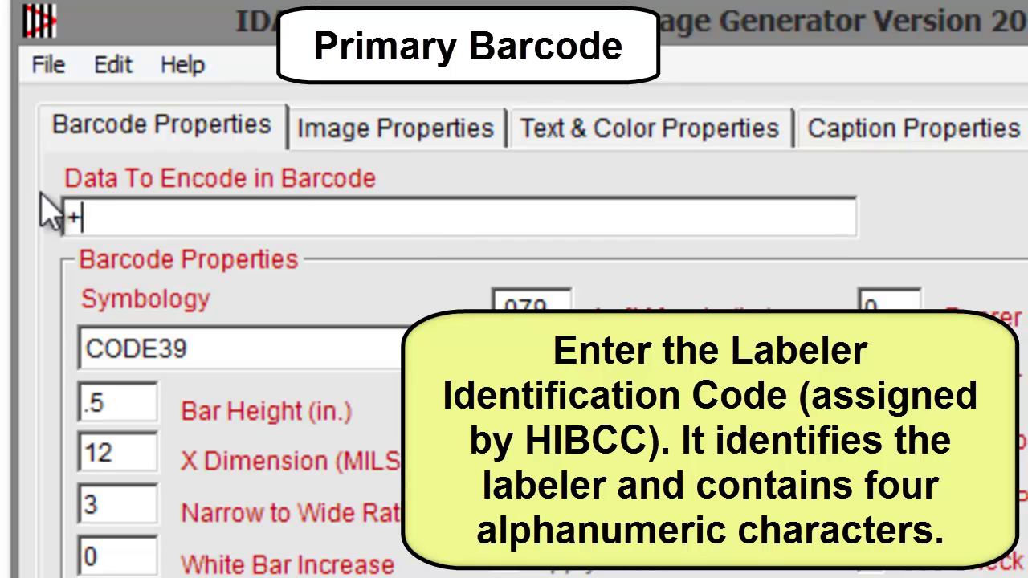
pyautogui.write('B123')
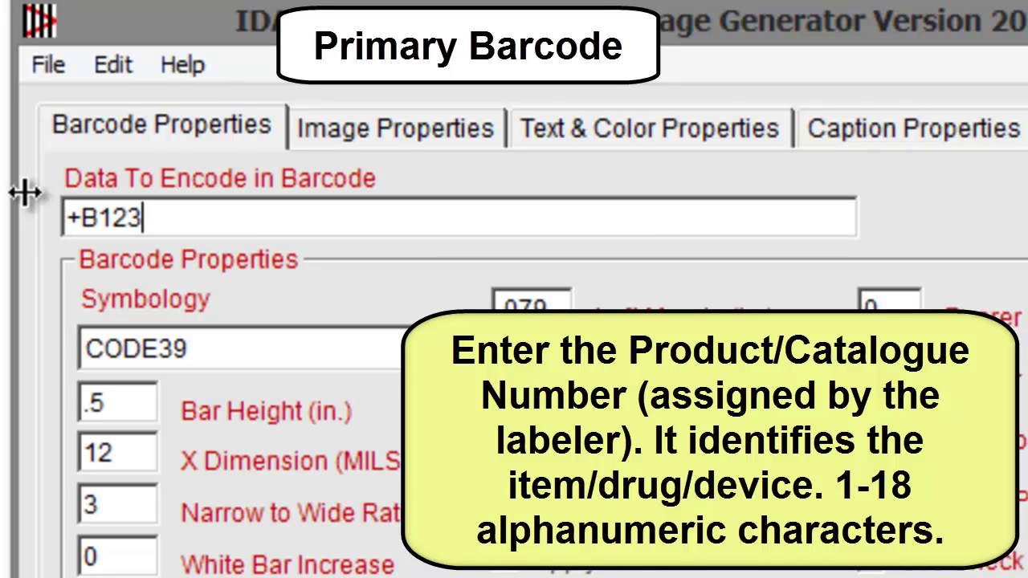
pyautogui.write('12000')
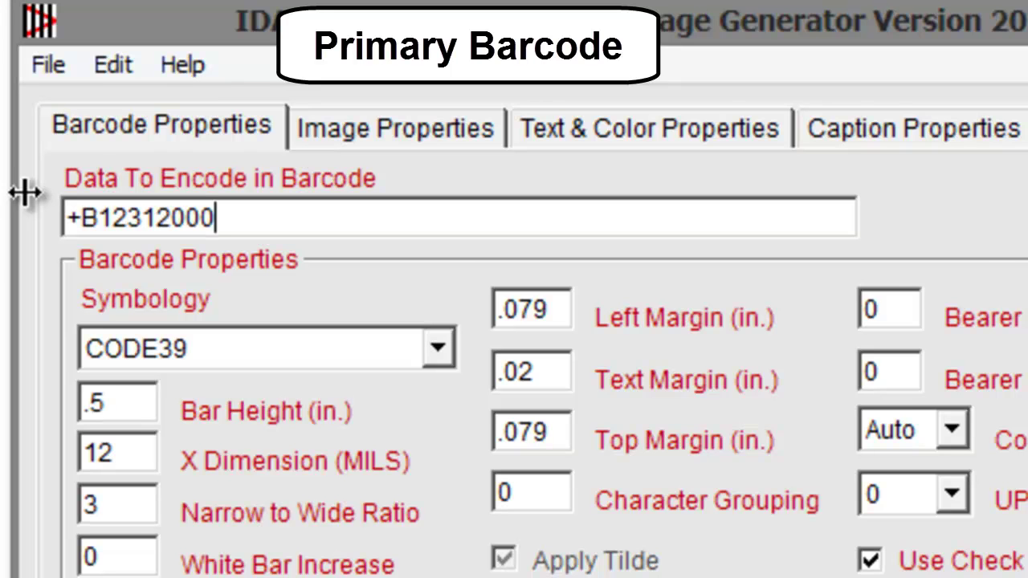
pyautogui.write('1')
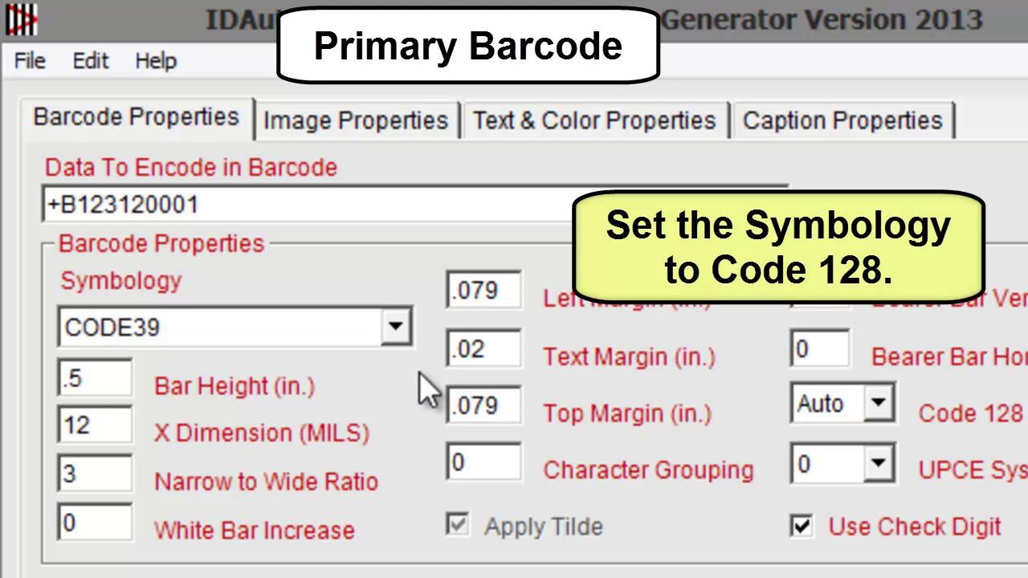
# Switch to CODE128 and append the check character J, giving +B123120001J
pyautogui.click(395, 328)
pyautogui.scroll(1, 385, 401)
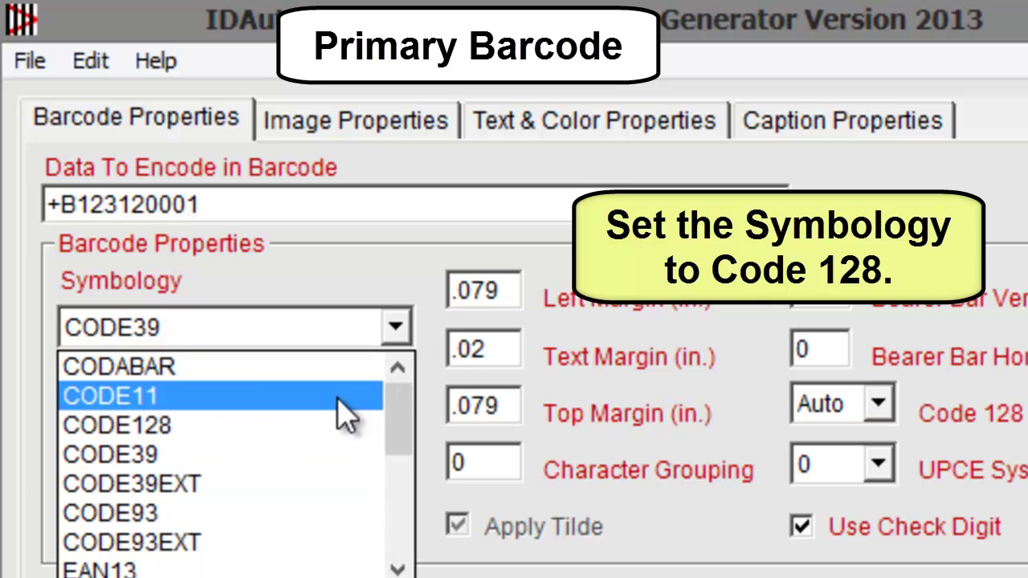
pyautogui.click(245, 438)
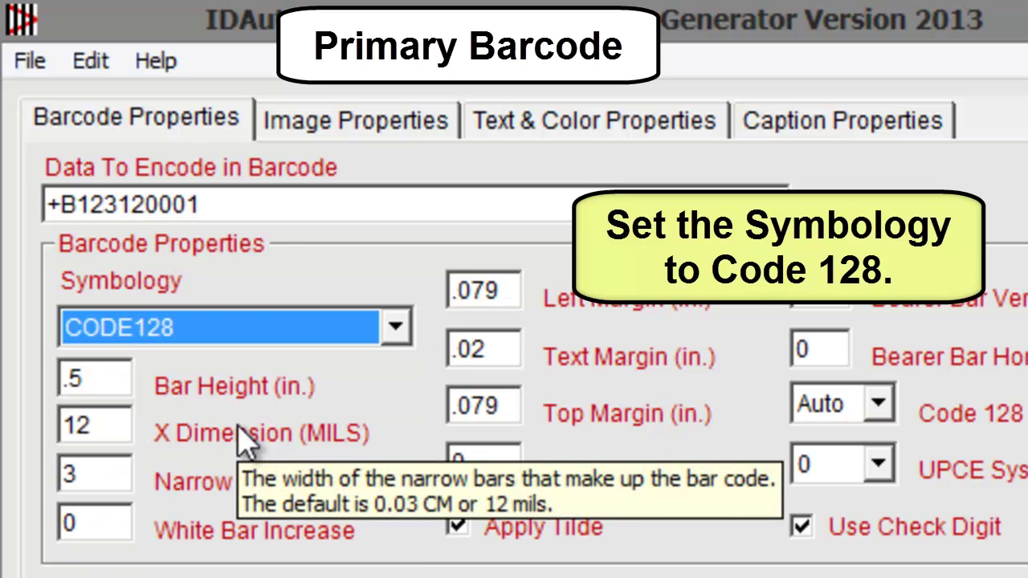
pyautogui.click(238, 205)
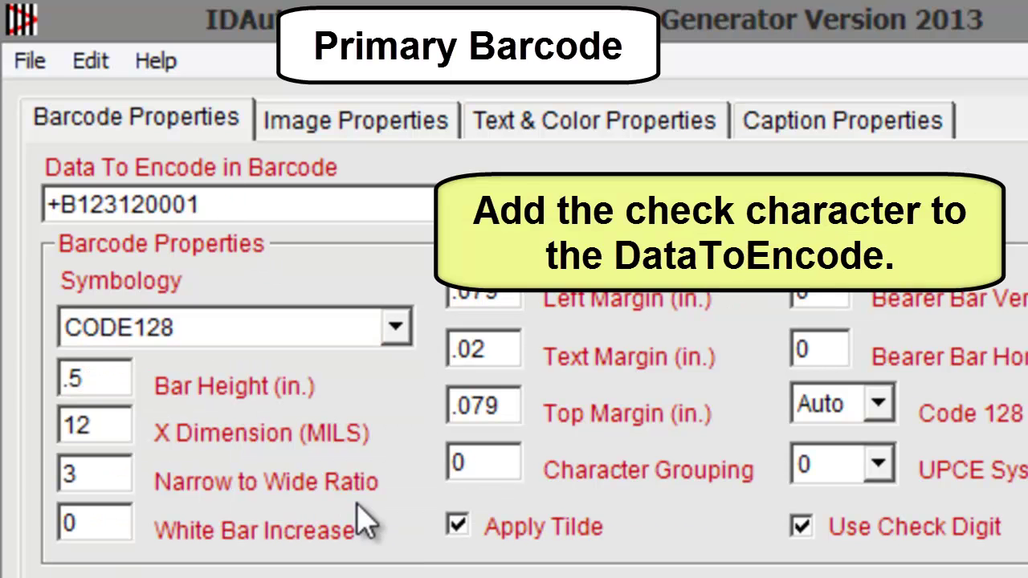
pyautogui.write('J')
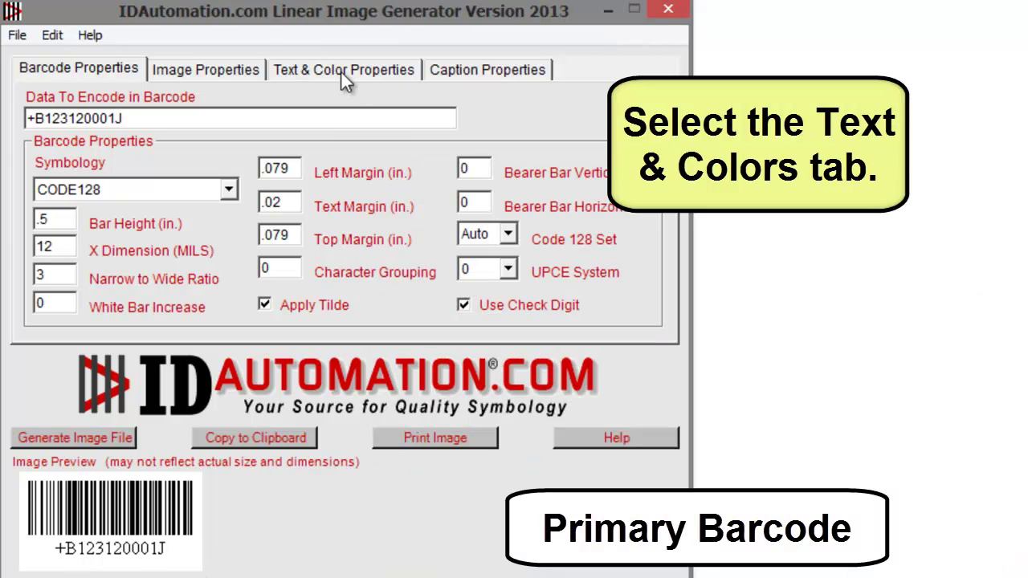
# Turn off Show Human Readable Text and copy the data +B123120001J
pyautogui.click(339, 70)
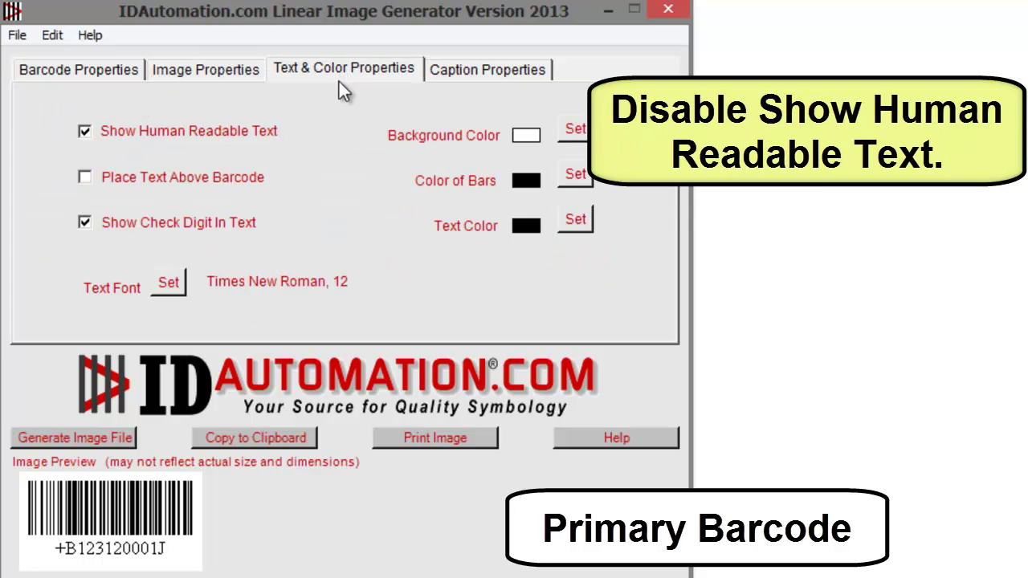
pyautogui.click(85, 133)
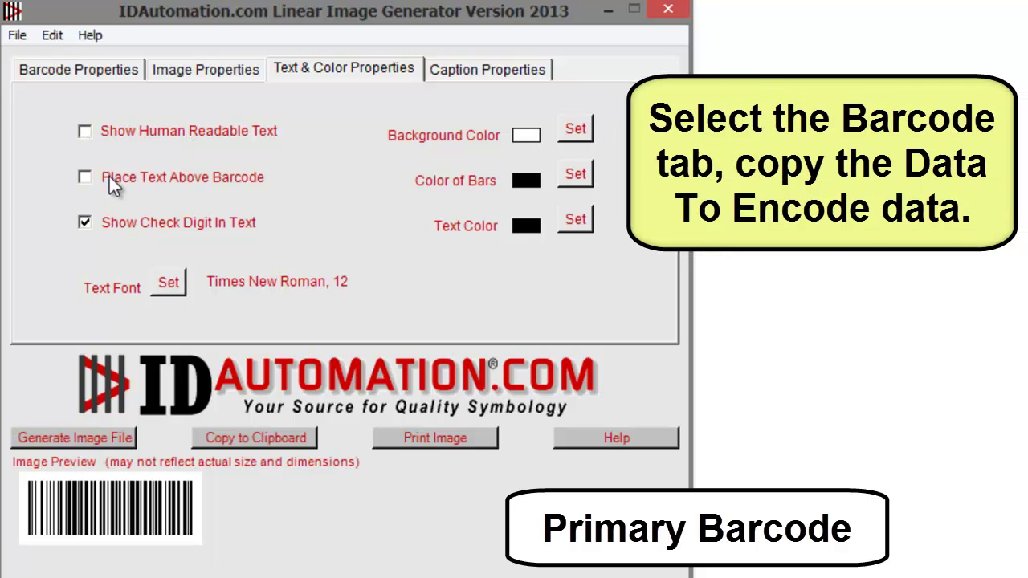
pyautogui.click(106, 66)
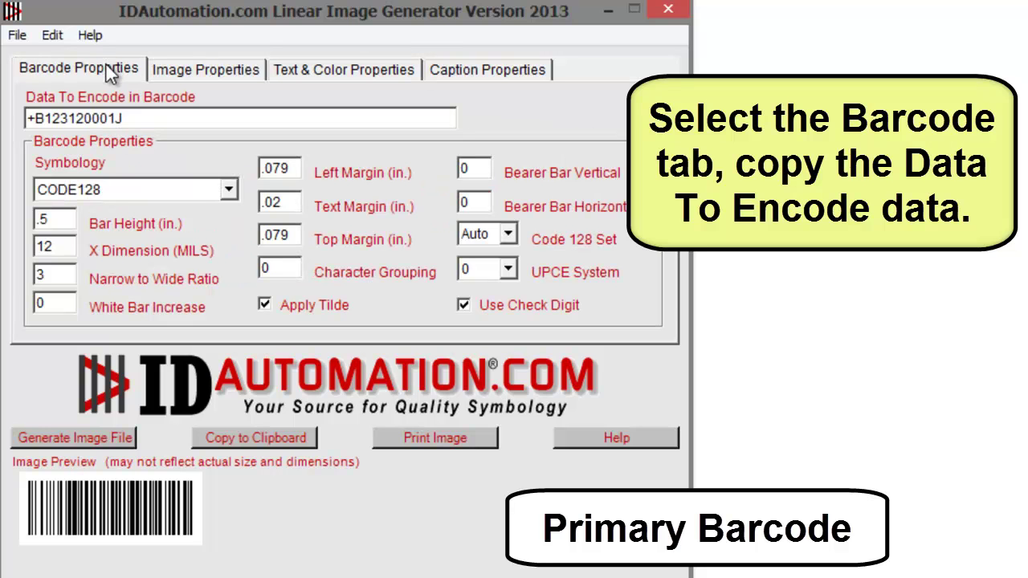
pyautogui.moveTo(138, 120); pyautogui.dragTo(29, 118)
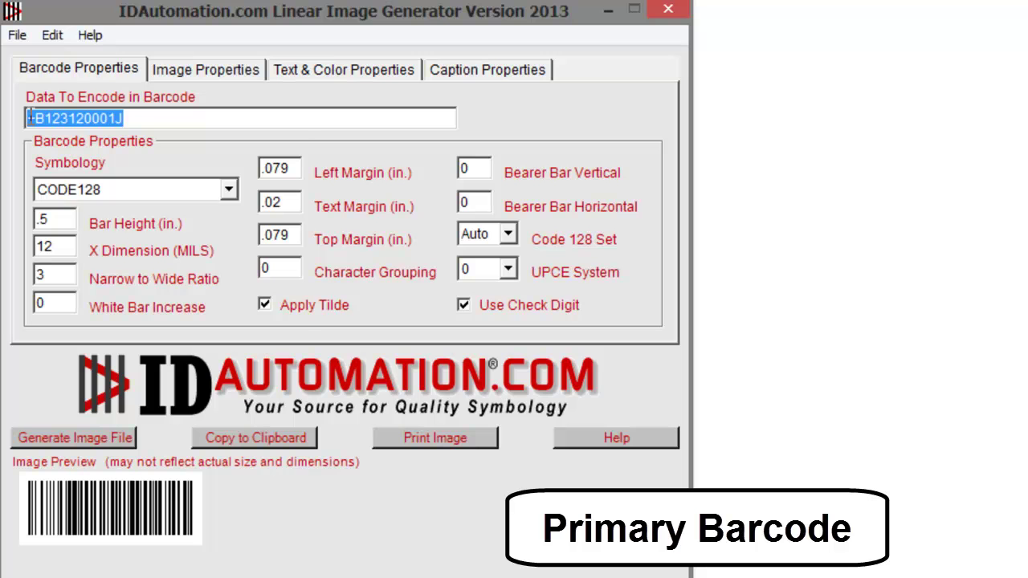
pyautogui.rightClick(29, 118)
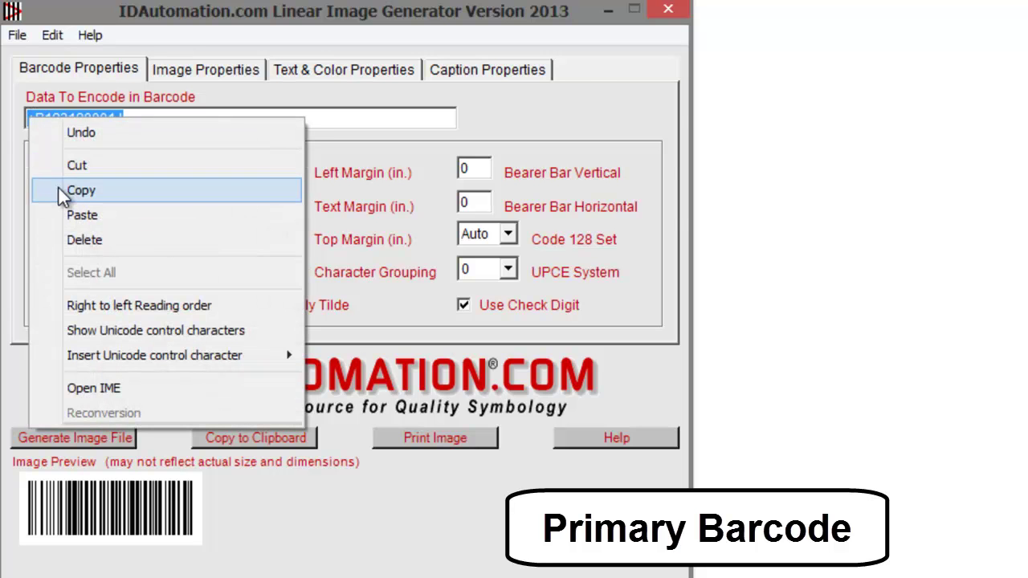
pyautogui.click(62, 192)
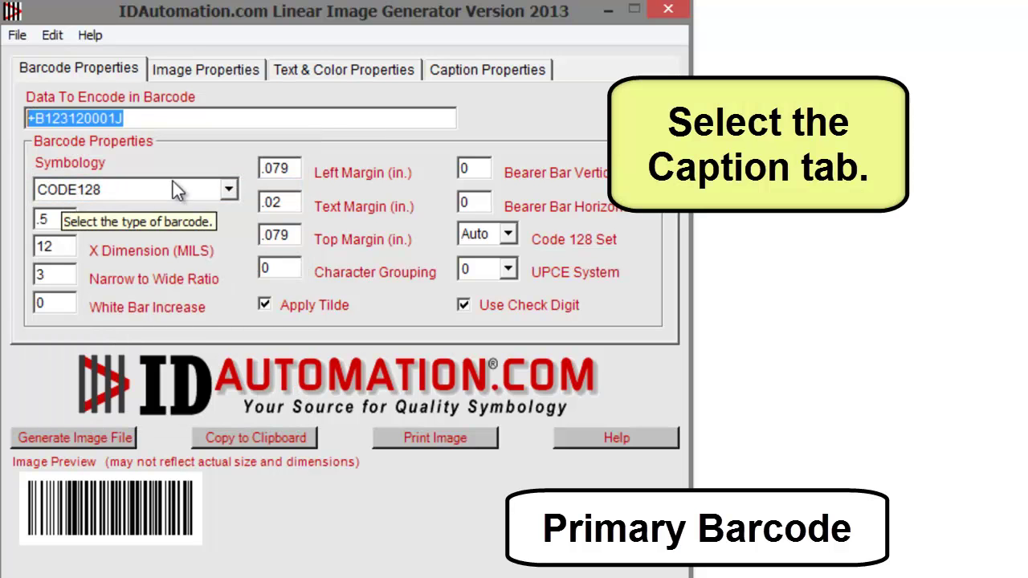
pyautogui.click(451, 70)
# Set the bottom caption to *+B123120001J* using the pasted data
pyautogui.click(422, 148)
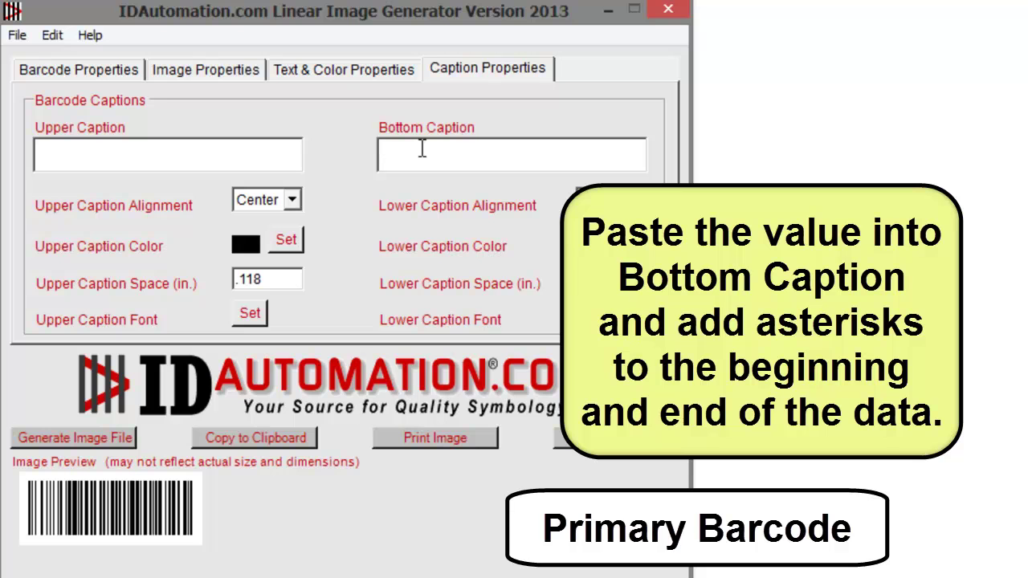
pyautogui.write('*')
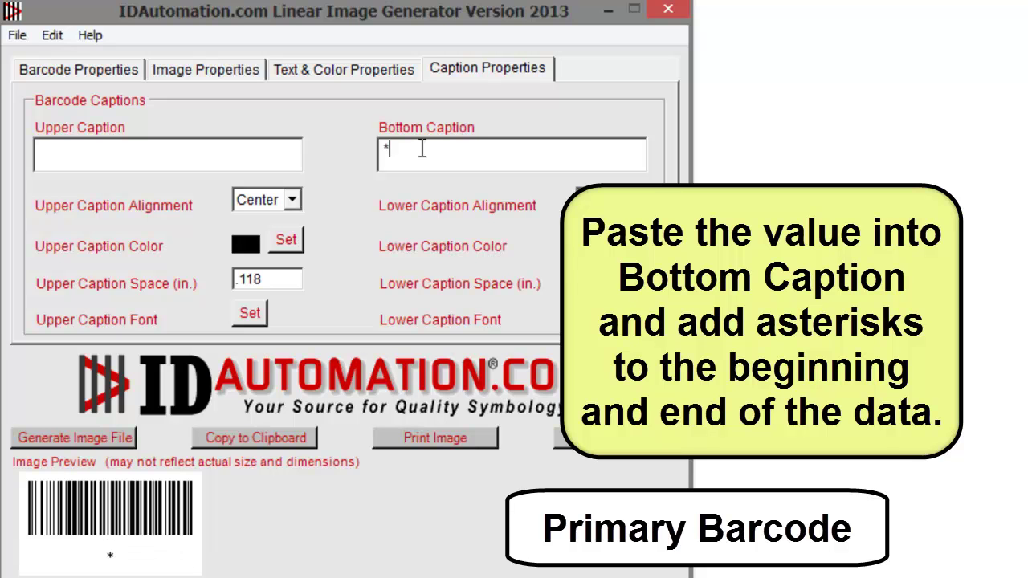
pyautogui.rightClick(421, 149)
pyautogui.click(458, 245)
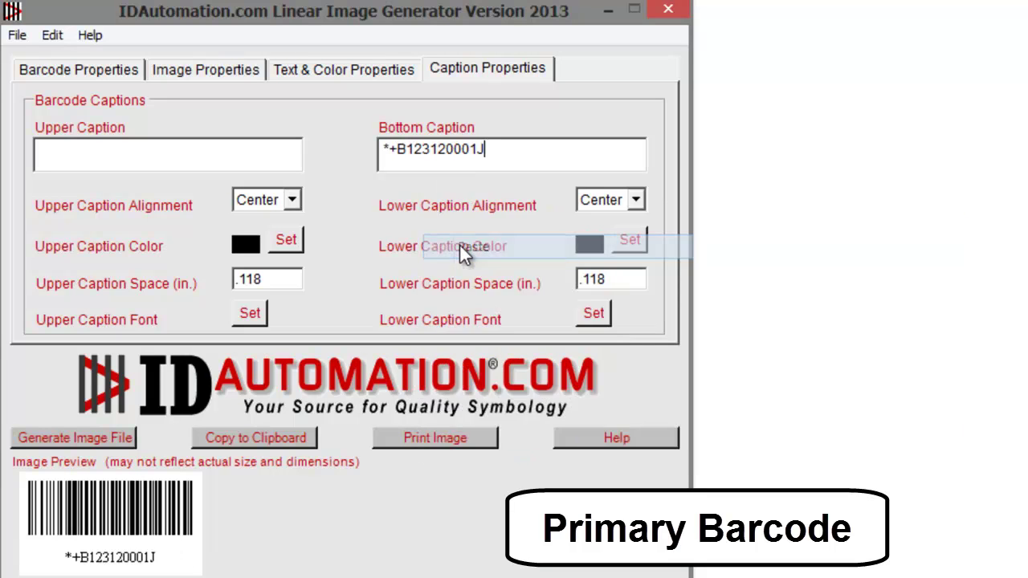
pyautogui.write('*')
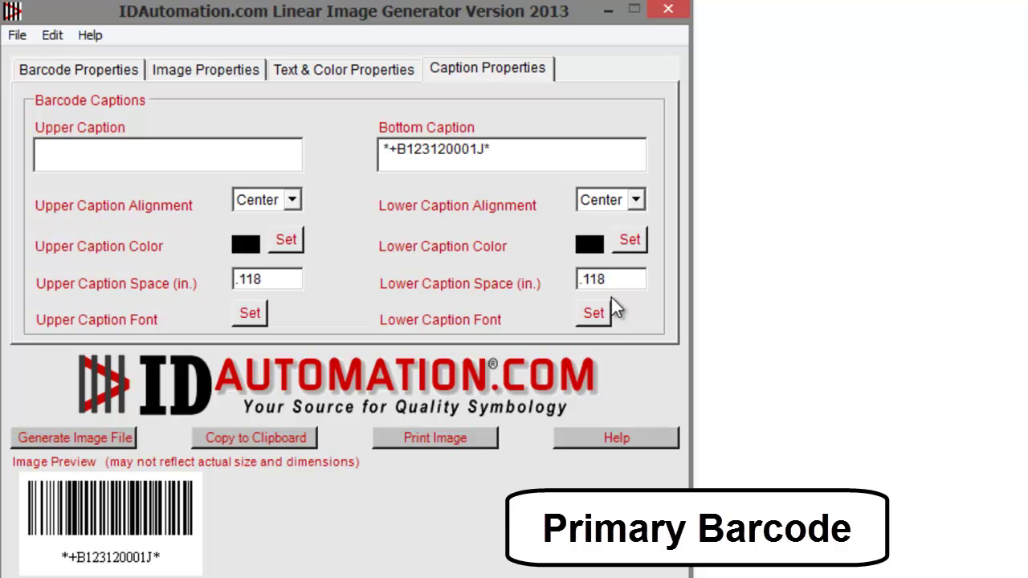
# Change the Lower Caption Space to .08
pyautogui.moveTo(608, 280); pyautogui.dragTo(581, 279)
pyautogui.write('08')
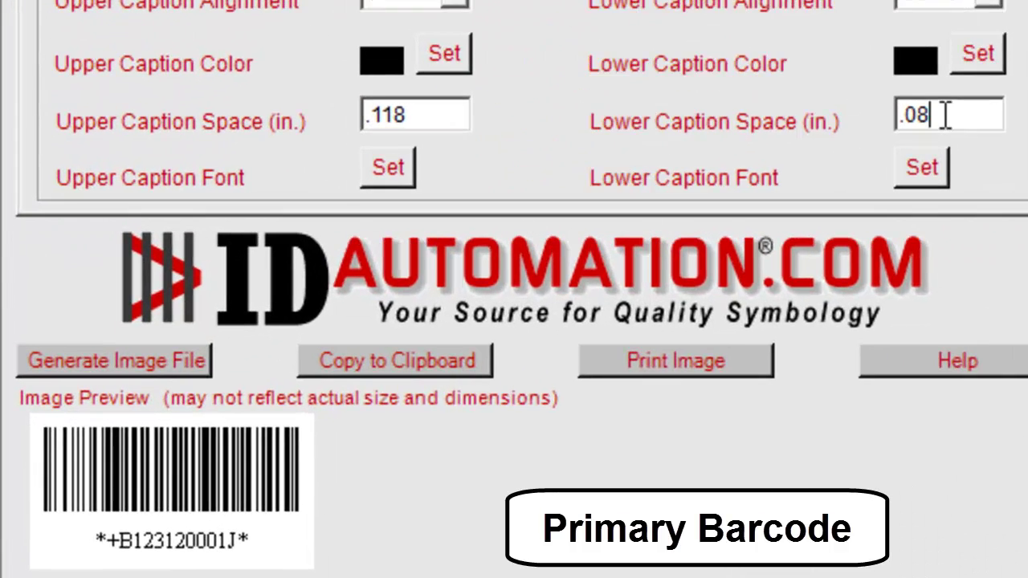
pyautogui.moveTo(946, 115); pyautogui.dragTo(900, 115)
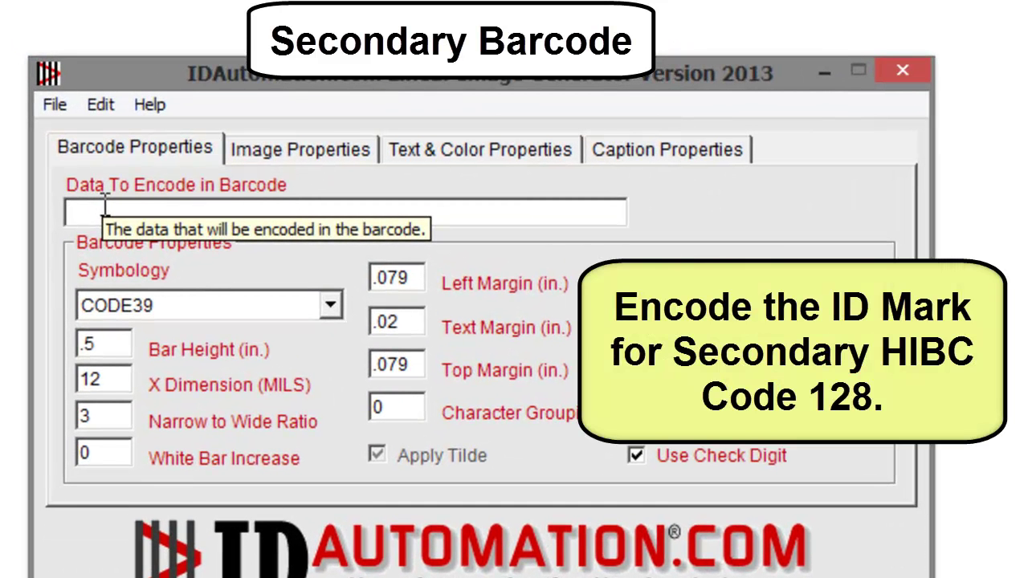
# Enter +$$+ followed by expiration date 0118 and serial number 1234555
pyautogui.write('+$$+')
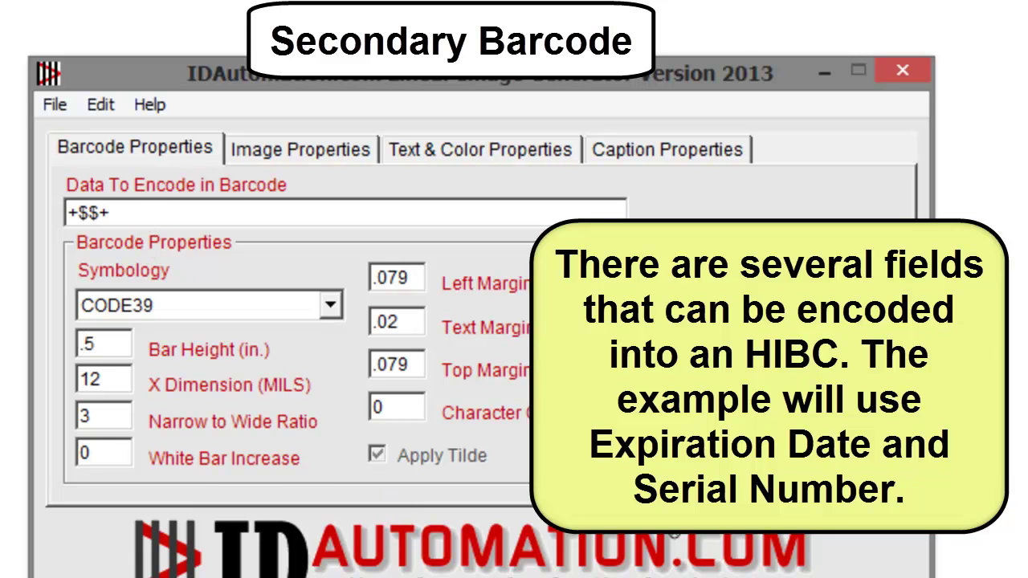
pyautogui.write('0118')
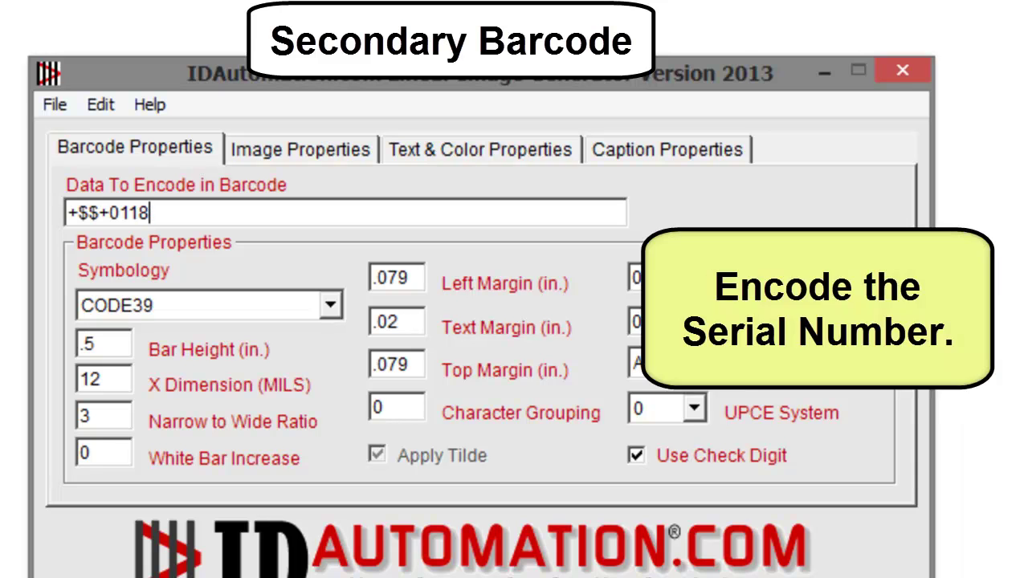
pyautogui.write('1234')
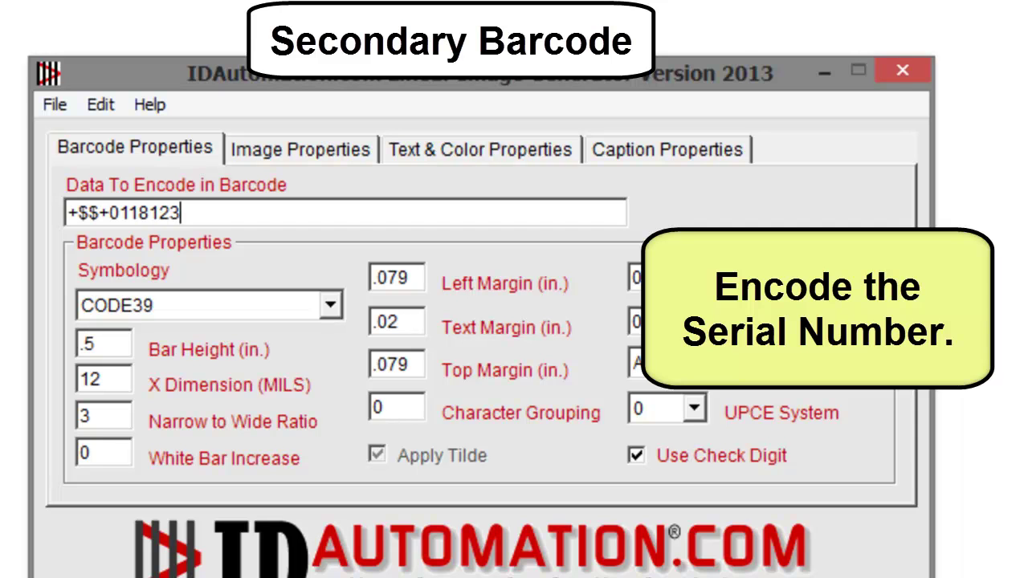
pyautogui.write('555')
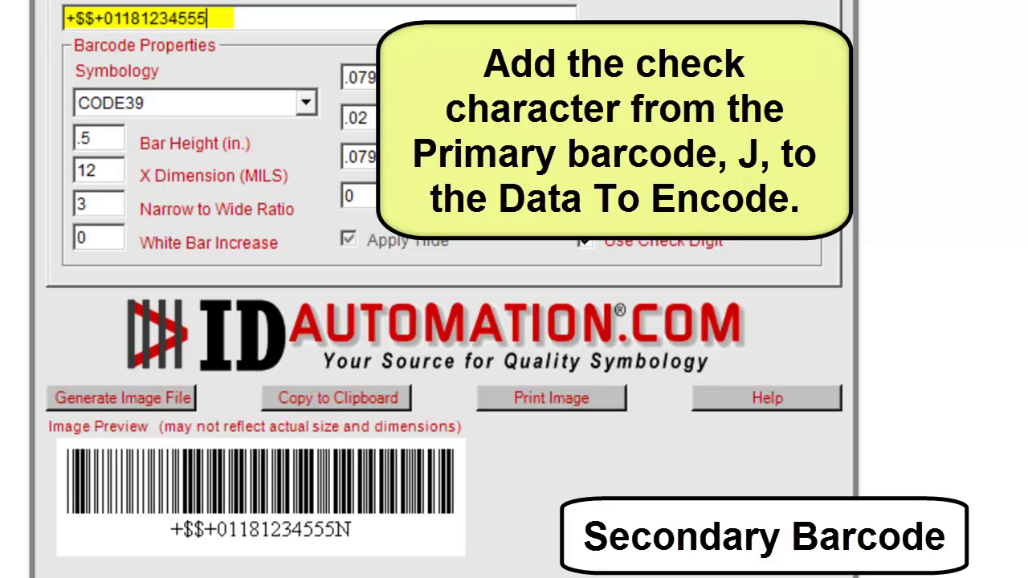
pyautogui.write('J')
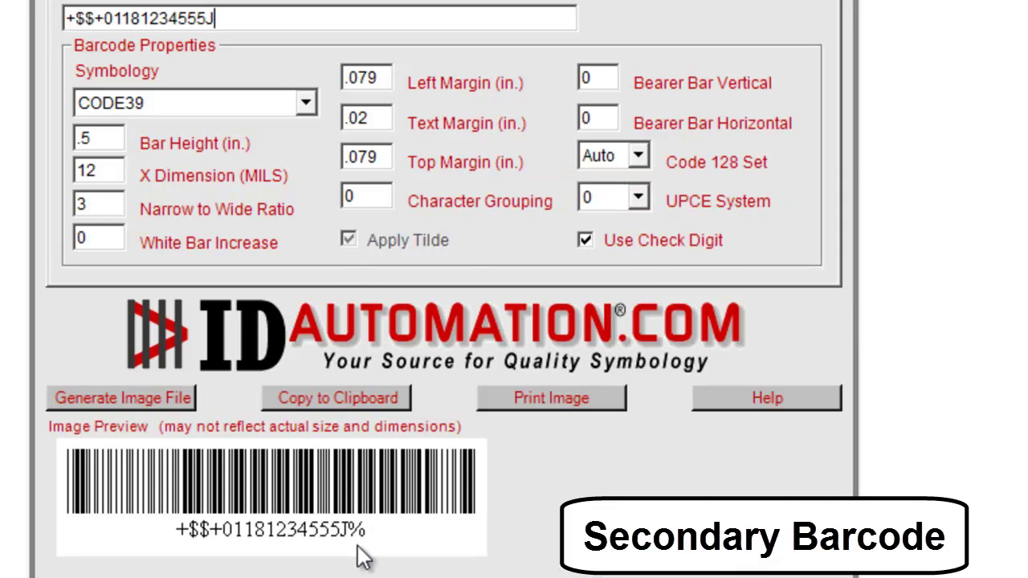
pyautogui.click(307, 102)
pyautogui.scroll(1, 165, 209)
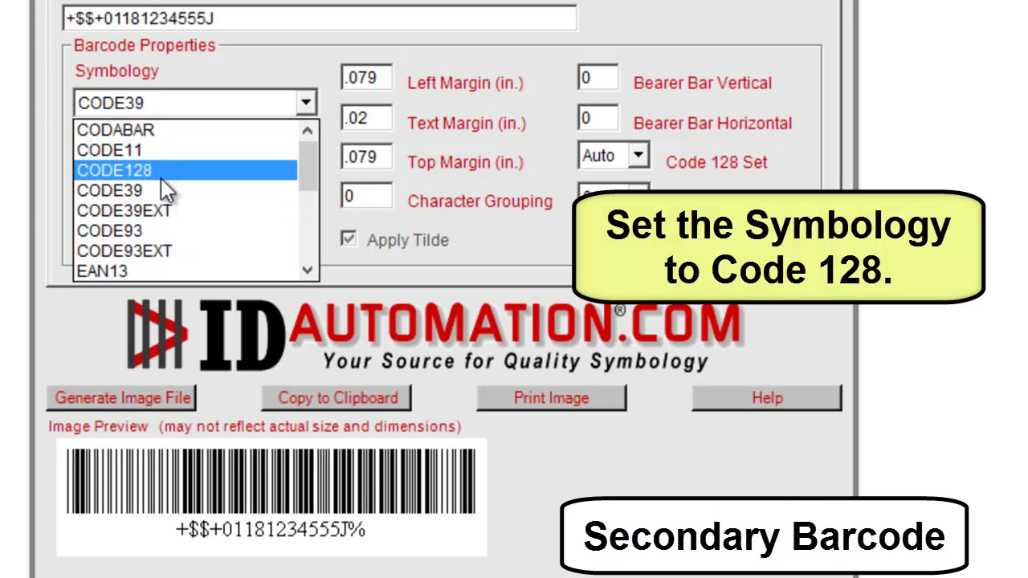
pyautogui.click(161, 171)
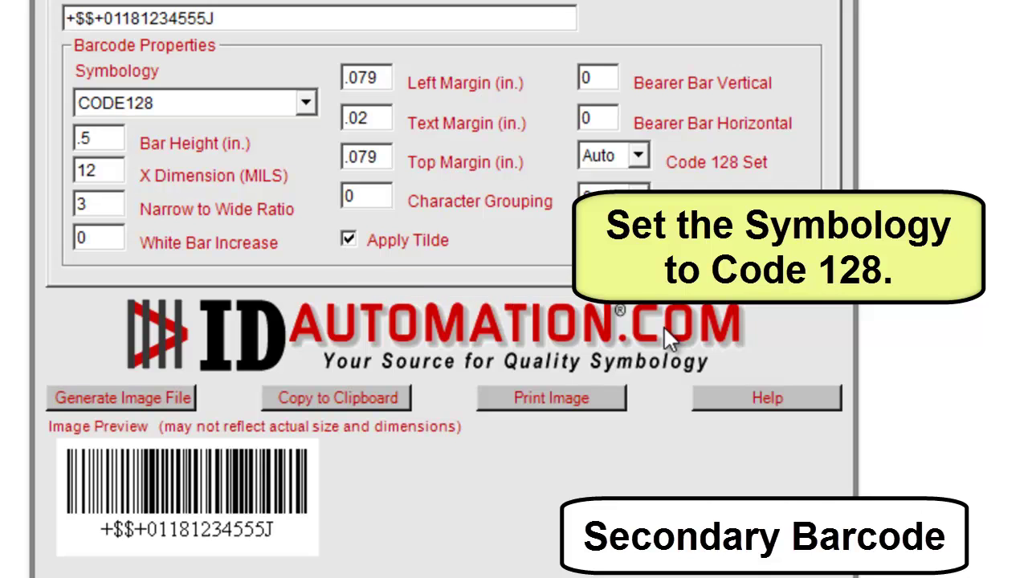
pyautogui.write('%')
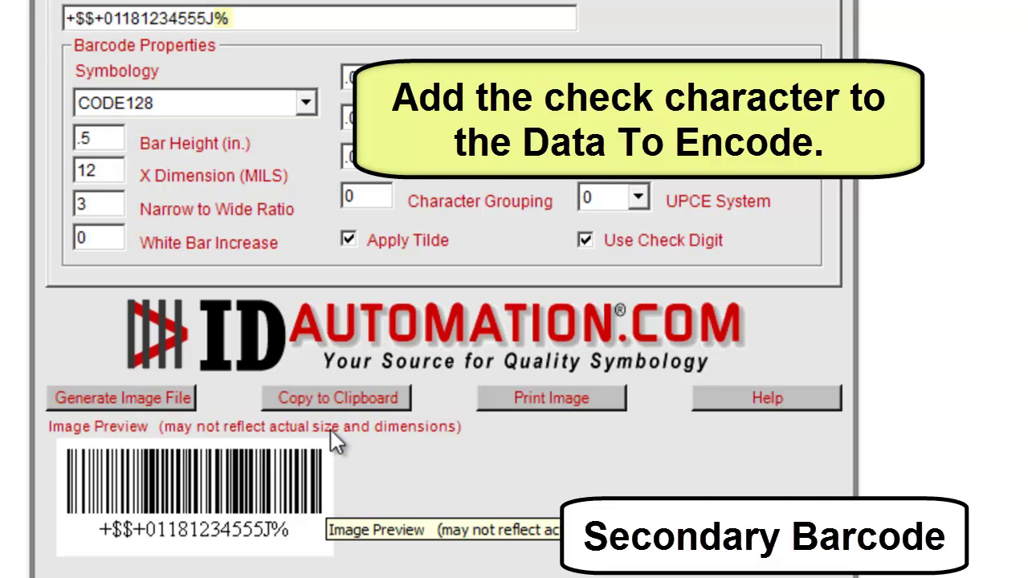
pyautogui.moveTo(264, 18); pyautogui.dragTo(66, 17)
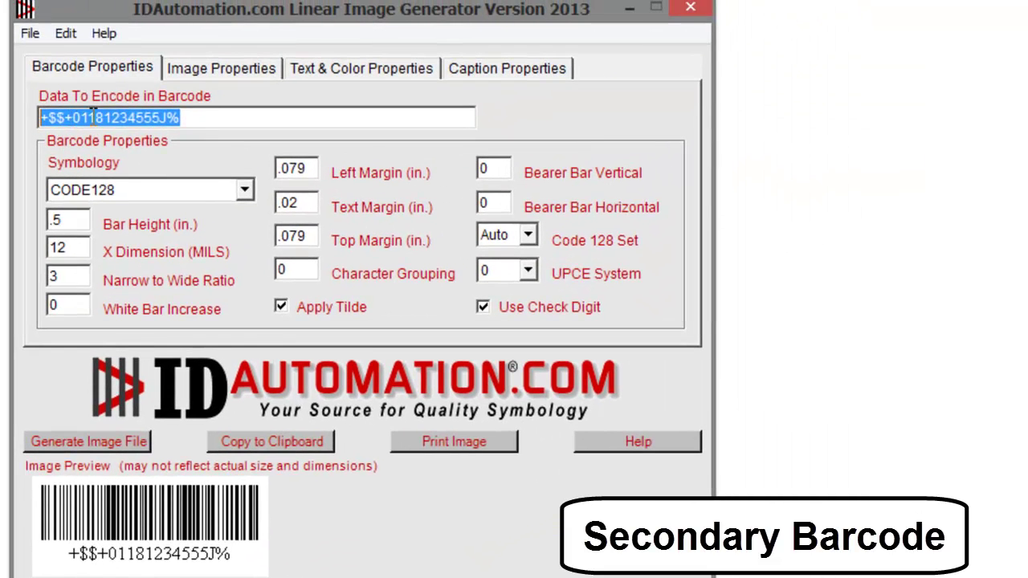
pyautogui.rightClick(92, 116)
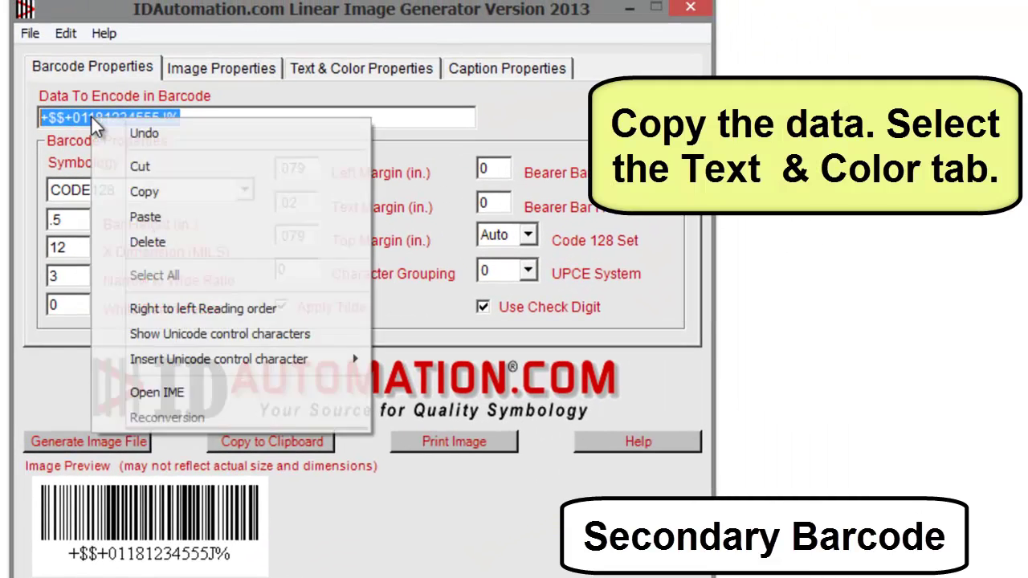
pyautogui.click(163, 190)
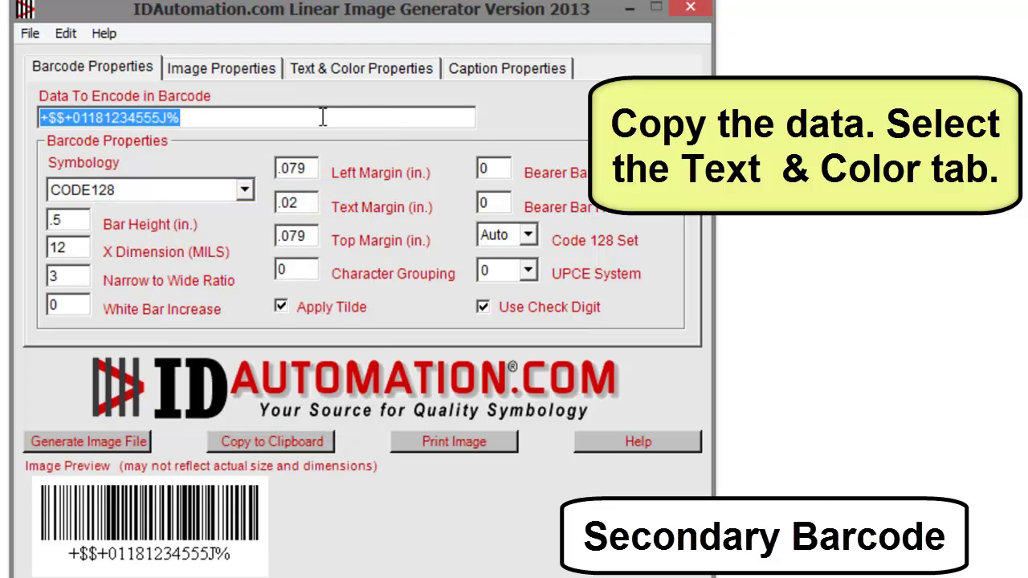
pyautogui.click(347, 67)
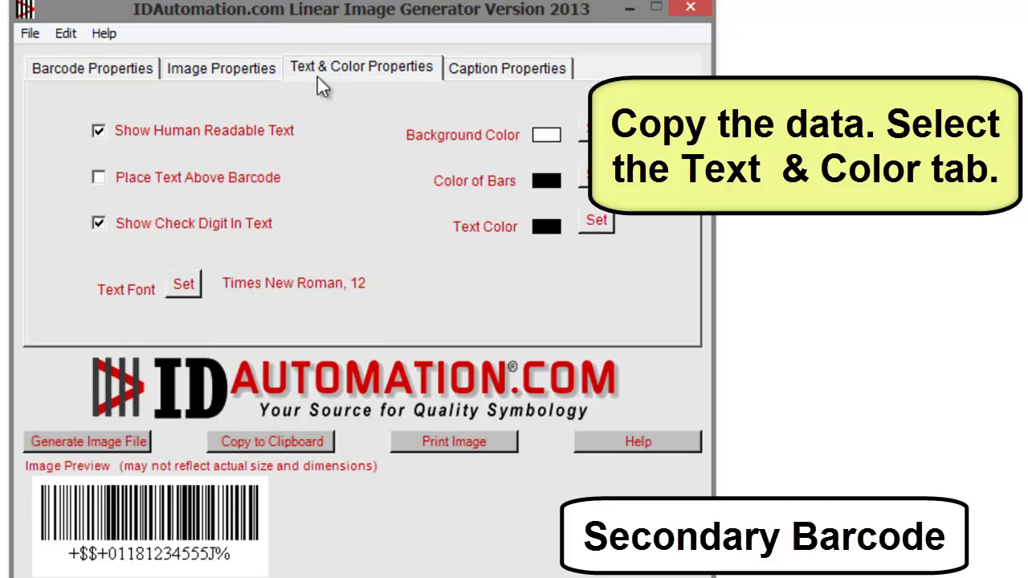
pyautogui.click(98, 130)
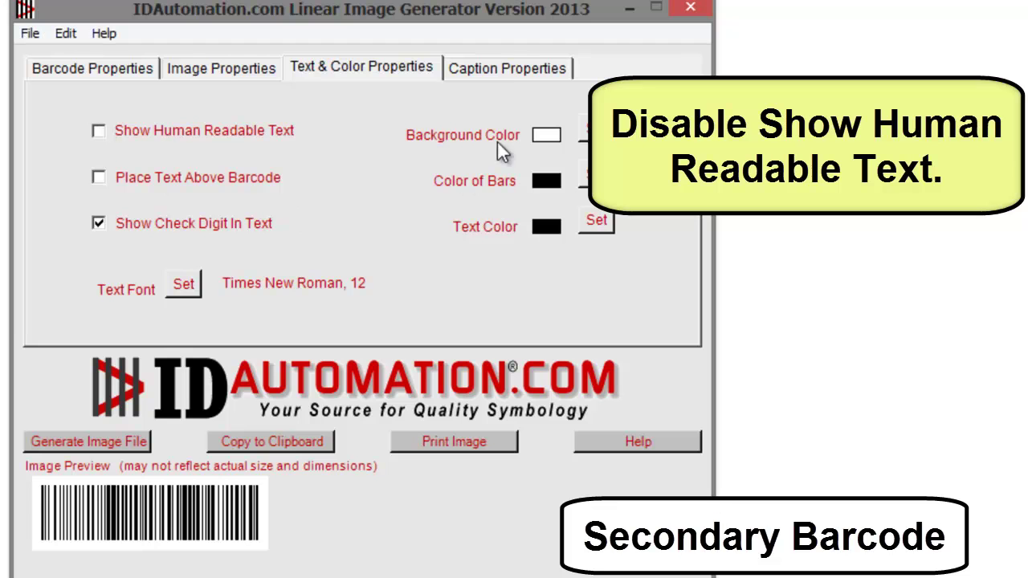
pyautogui.click(504, 71)
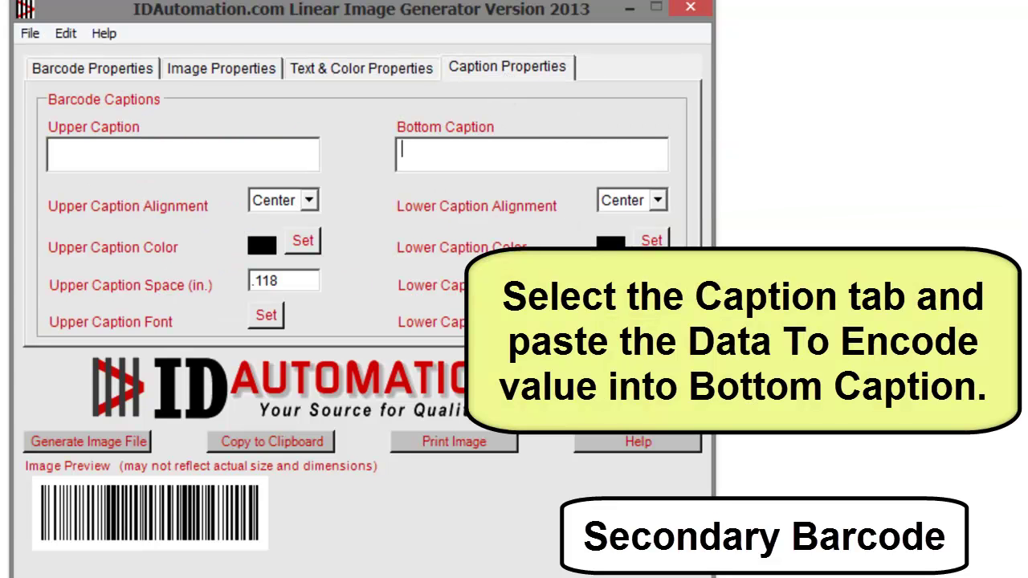
pyautogui.write('*')
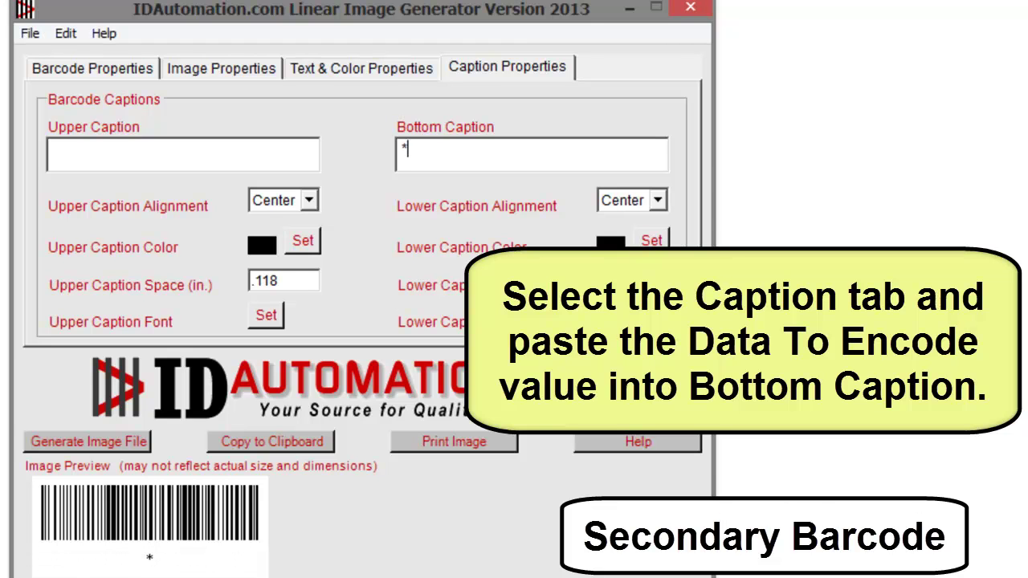
pyautogui.rightClick(475, 157)
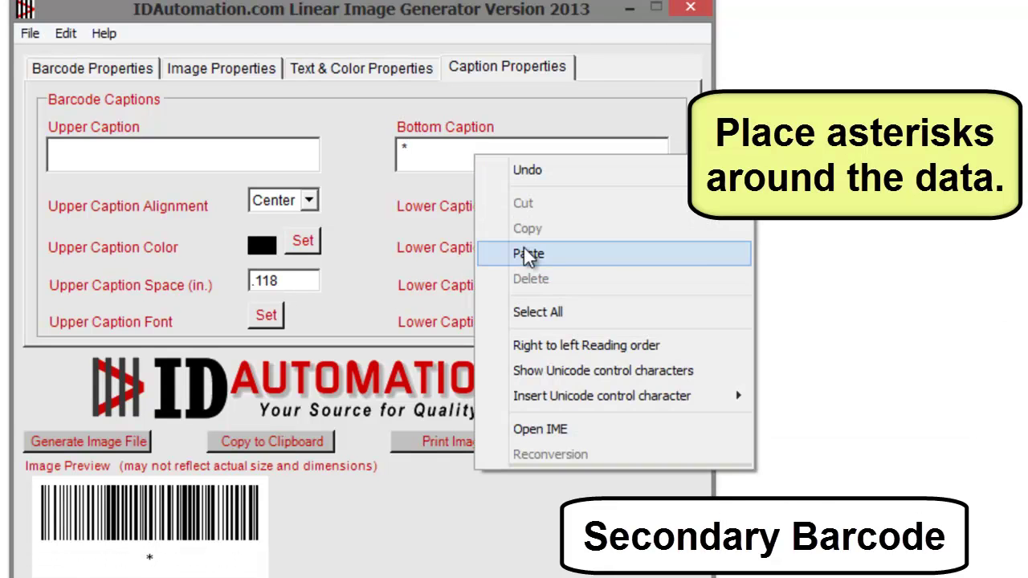
pyautogui.click(524, 250)
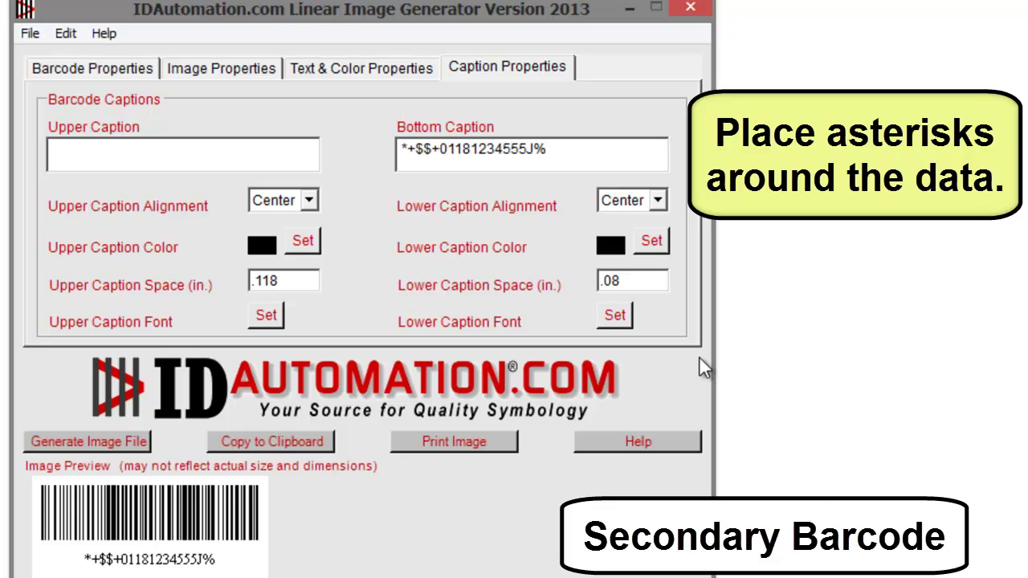
pyautogui.write('*')
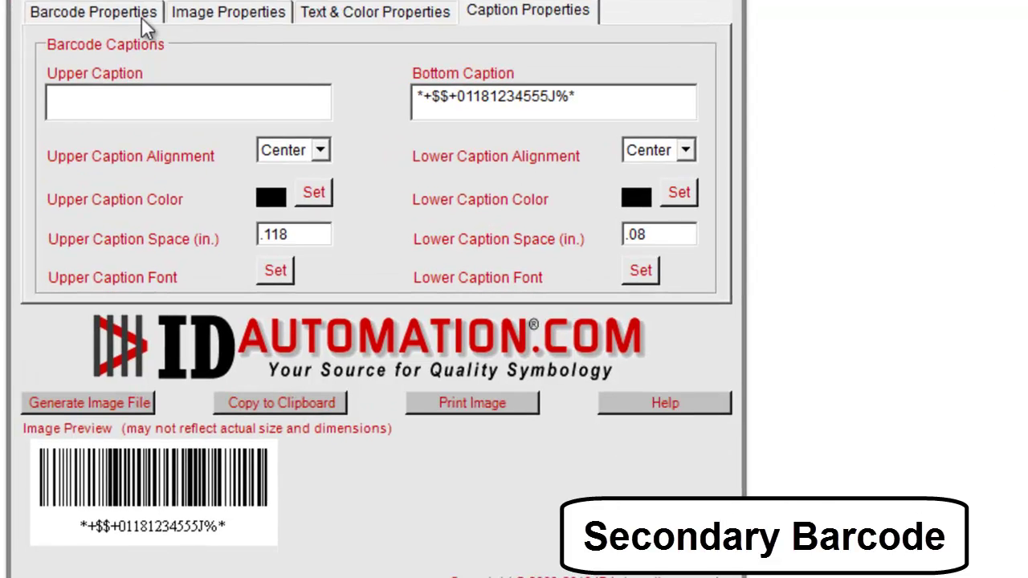
pyautogui.click(143, 22)
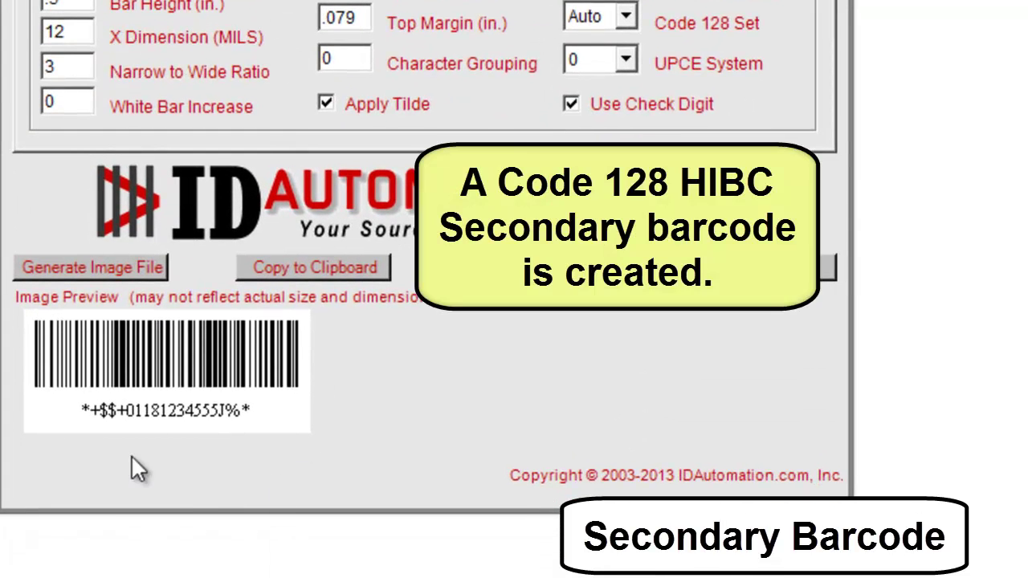